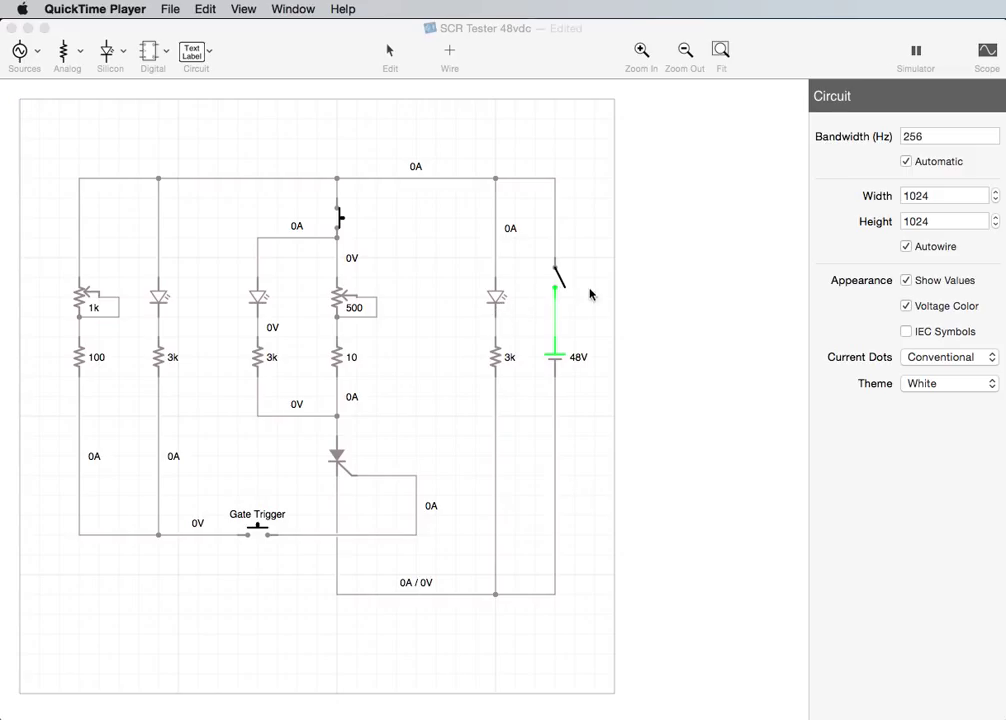
Toggle the 48V supply switch on, off, and back on, leaving it closed so the LED lights.
click(561, 280)
click(562, 287)
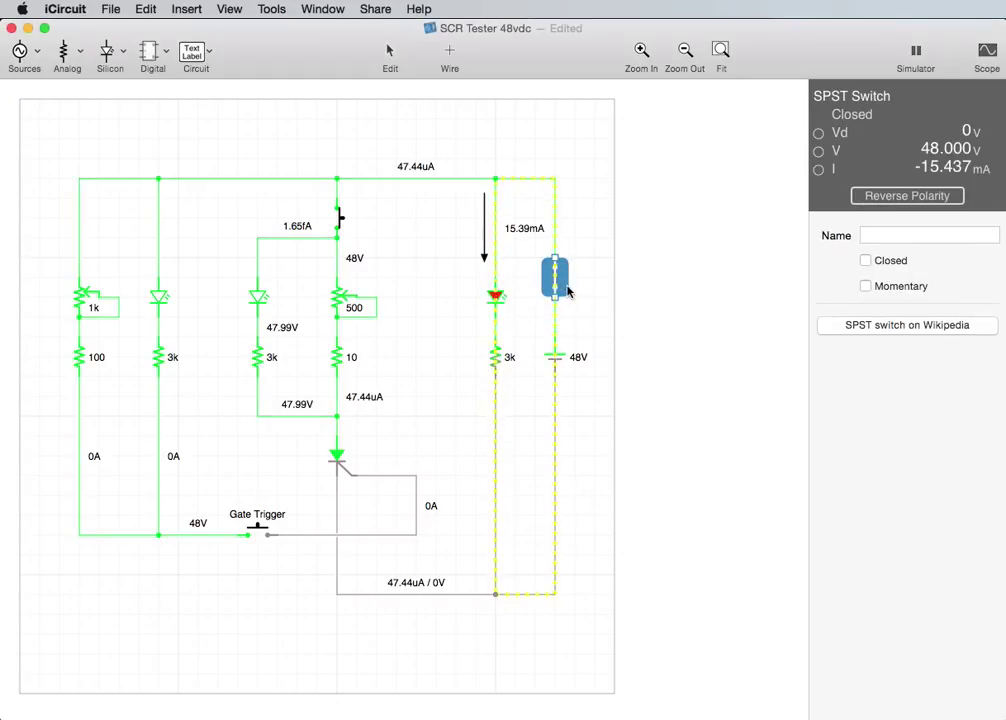
click(558, 287)
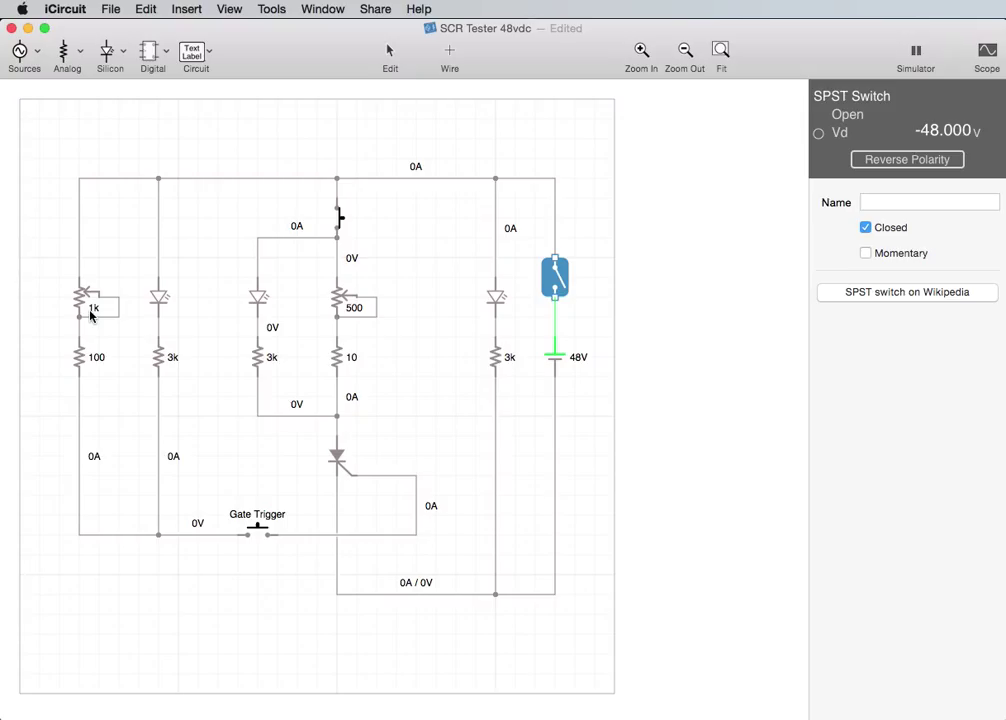
click(559, 284)
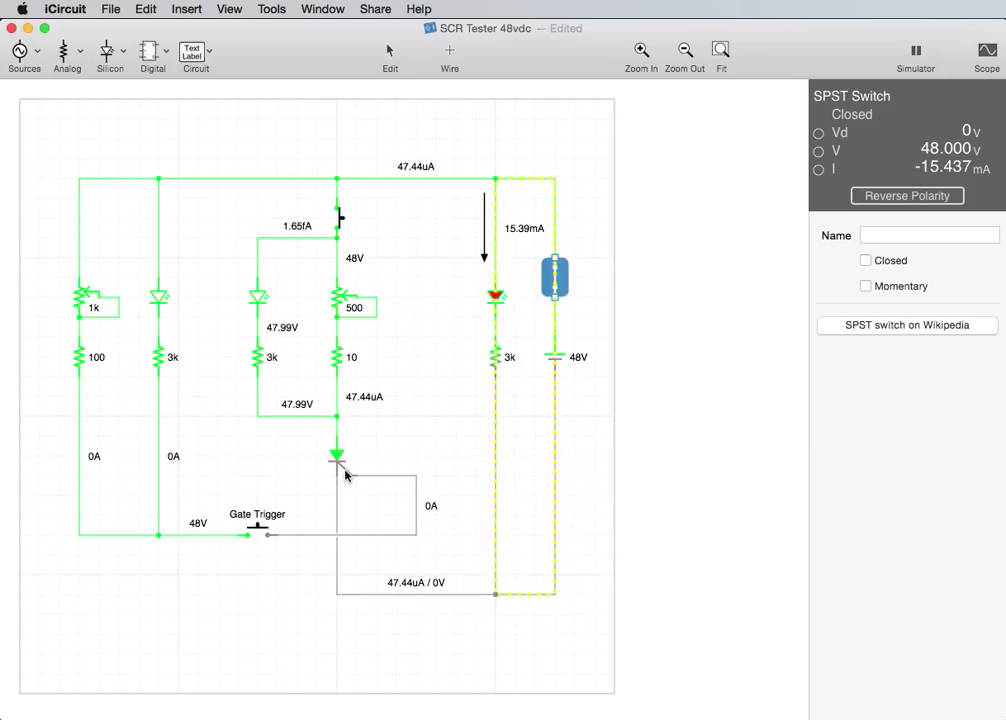
click(259, 531)
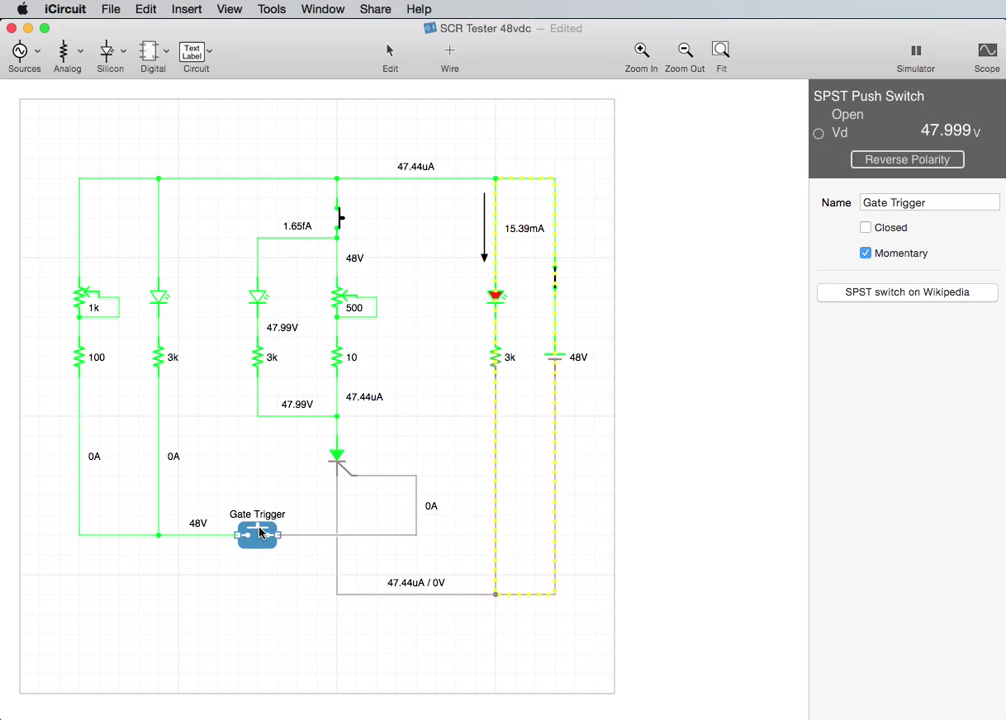
click(259, 532)
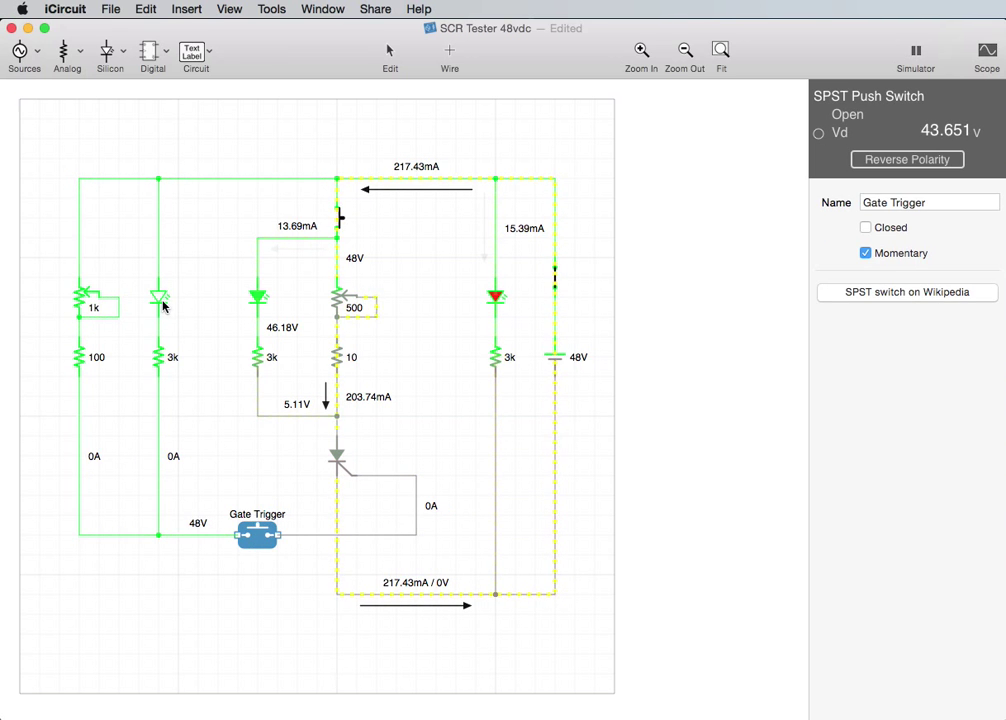
click(262, 533)
key(super+v)
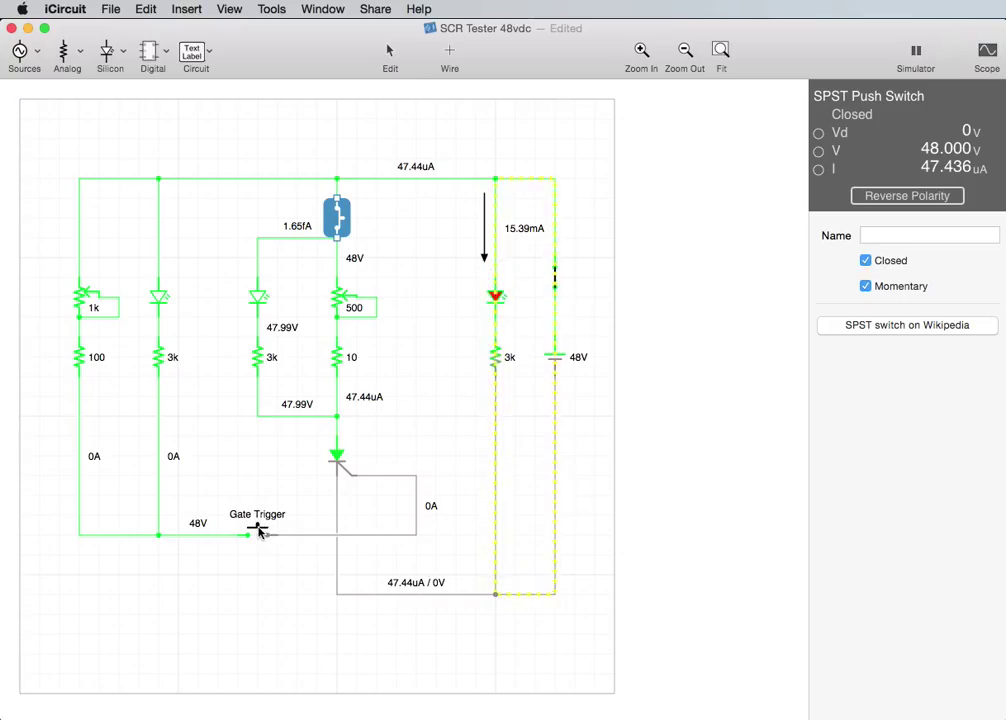
Latch the SCR with Gate Trigger (217.43mA), reset it to 47.44uA, and select the 500 Ω potentiometer.
click(259, 533)
click(259, 533)
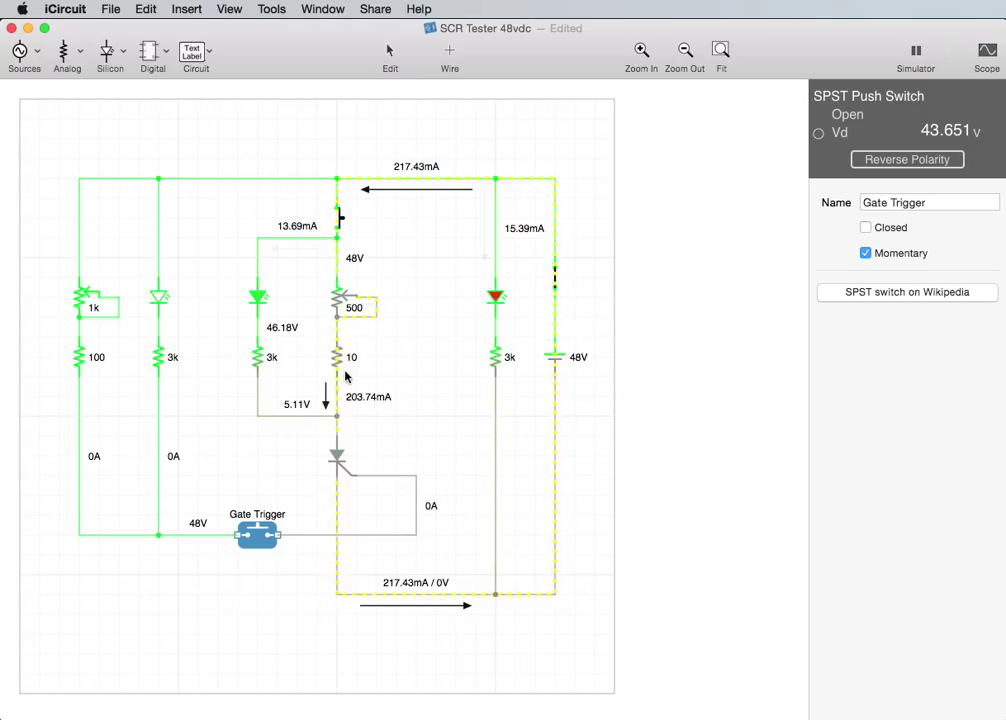
click(260, 534)
click(262, 534)
click(338, 216)
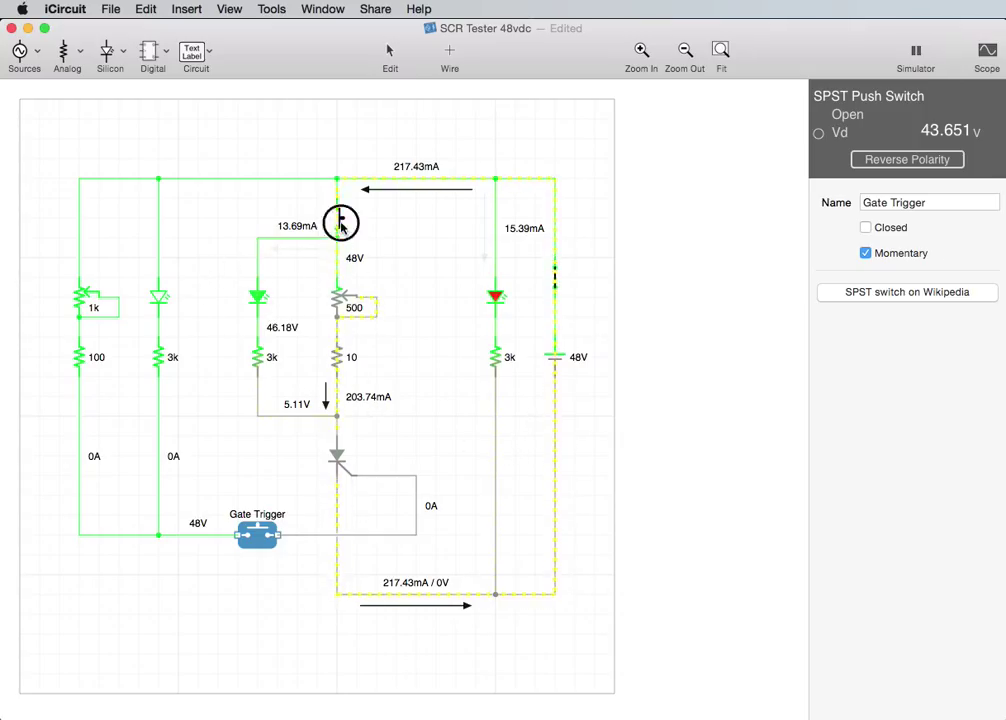
click(344, 301)
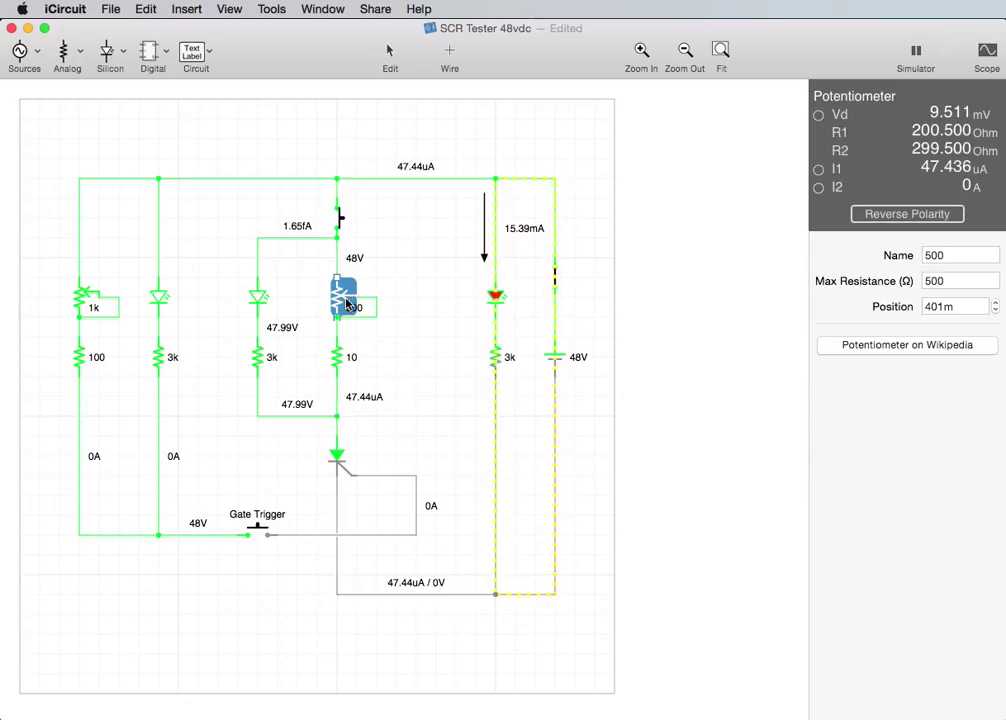
Set the potentiometer Position to 100m.
click(941, 307)
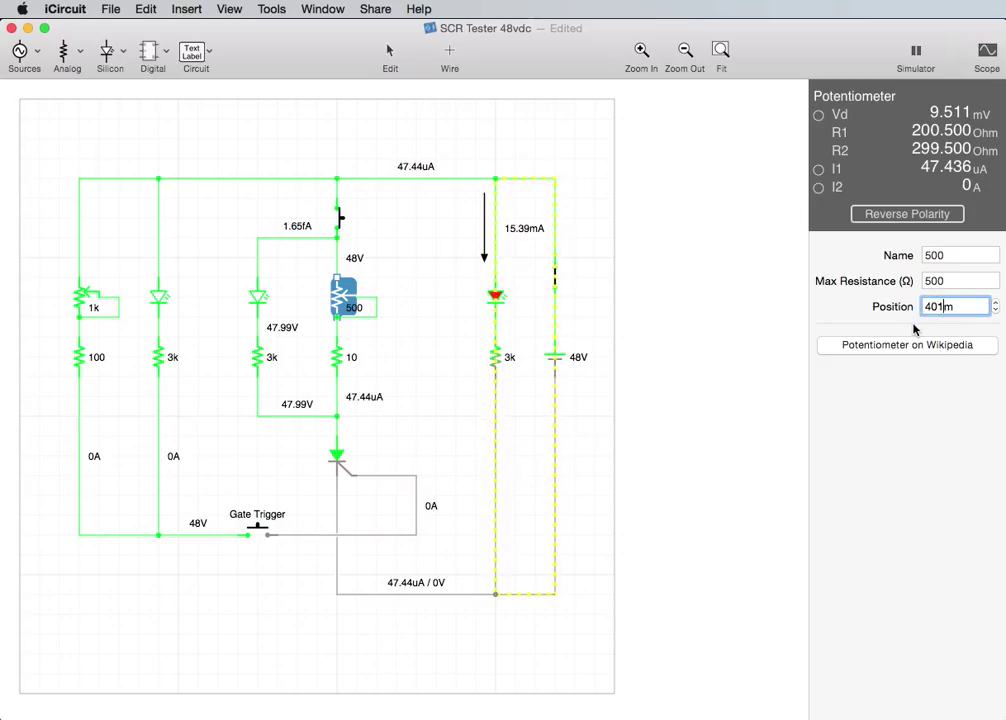
key(BackSpace)
key(BackSpace)
key(BackSpace)
text(100)
key(Return)
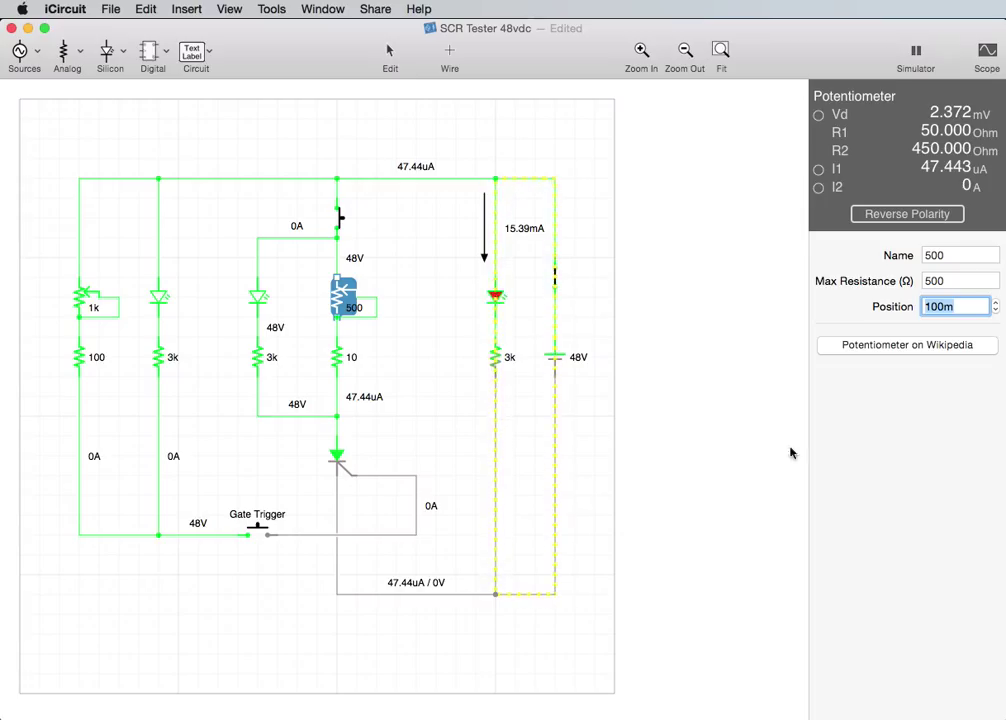
Fire the Gate Trigger to latch the SCR, then press the reset switch to unlatch it.
click(404, 370)
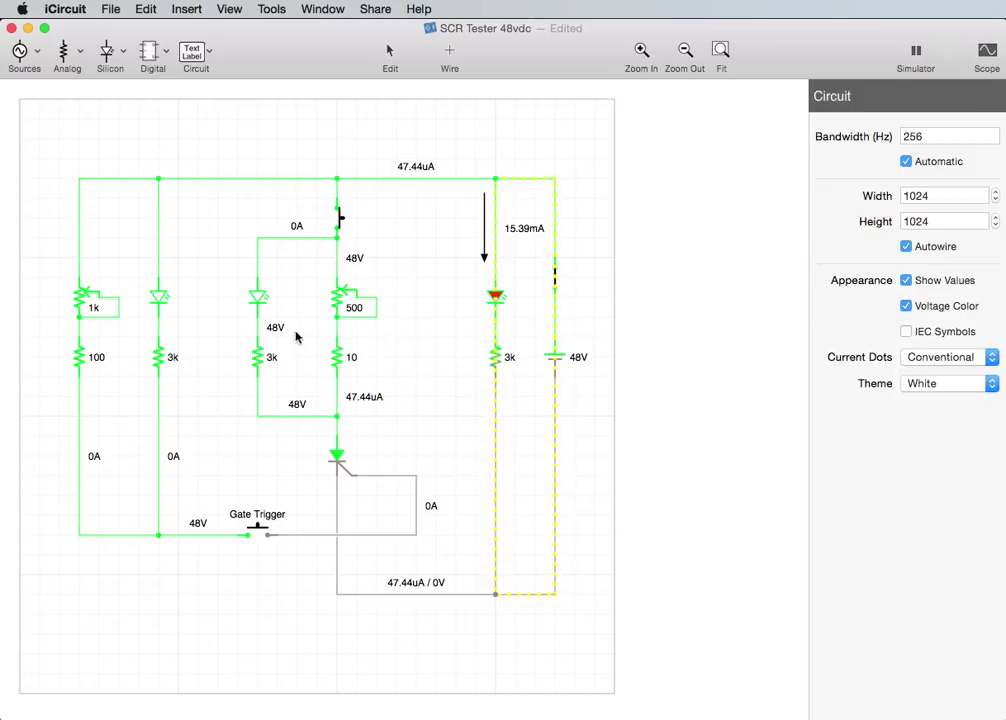
click(255, 530)
click(256, 534)
click(256, 534)
drag(256, 534, 256, 534)
click(337, 218)
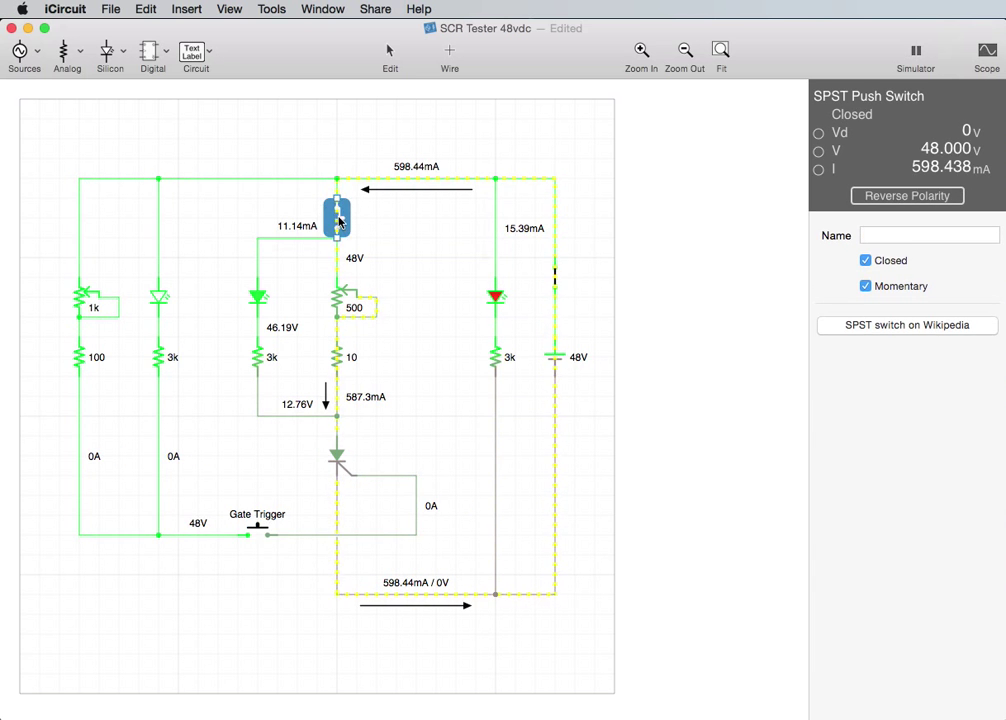
click(338, 220)
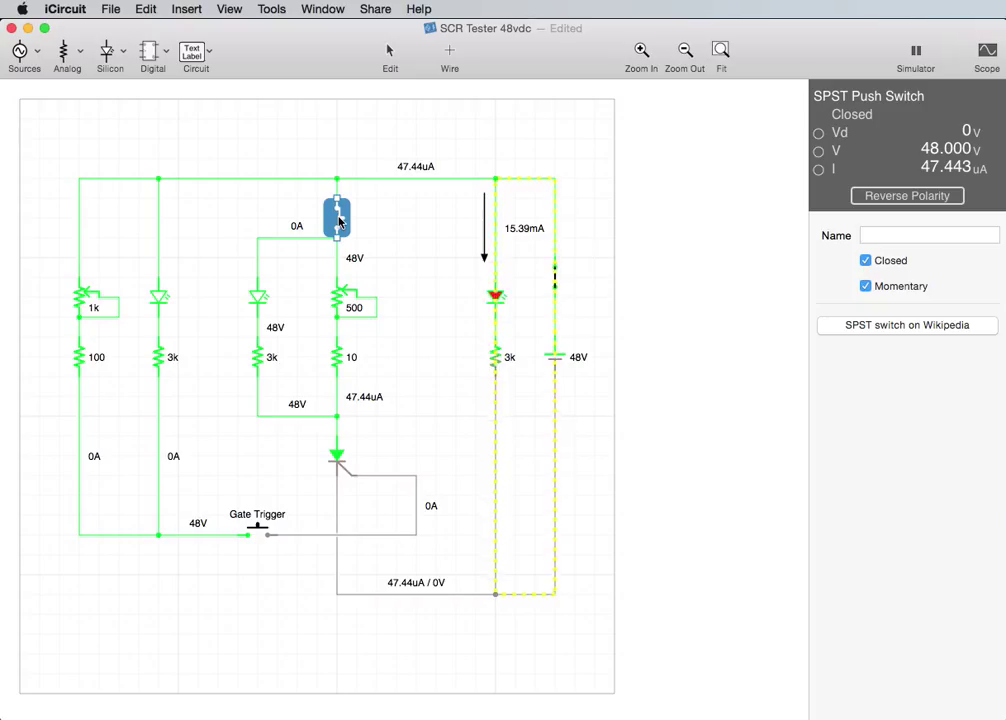
Change the 500 Ω potentiometer's Position to 450m.
click(345, 290)
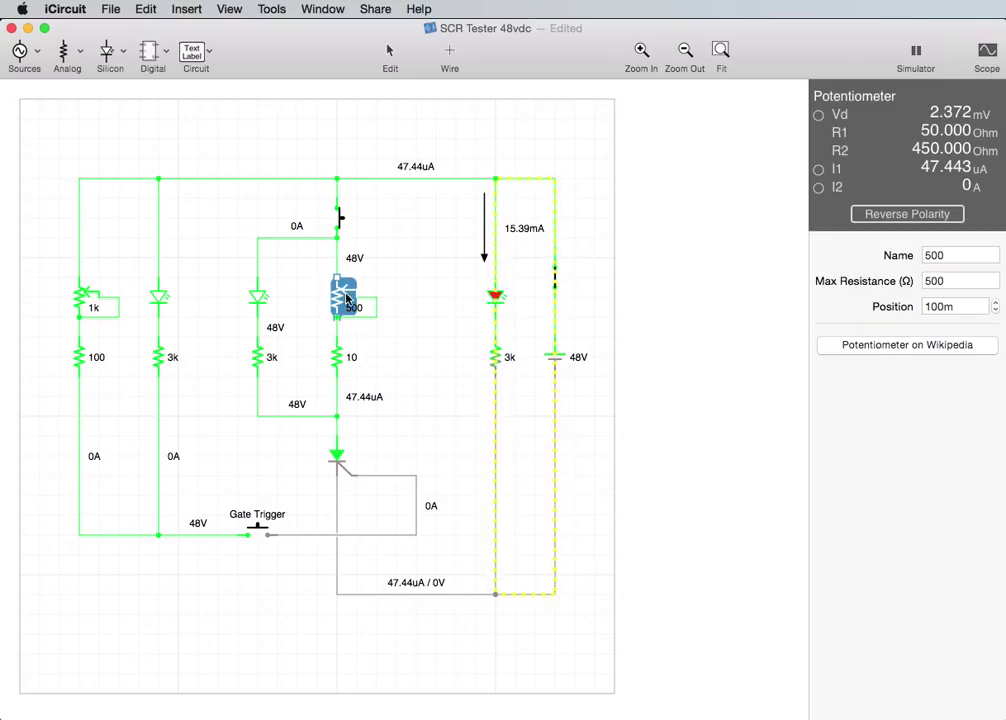
click(940, 306)
key(BackSpace)
key(BackSpace)
key(BackSpace)
text(450)
key(Return)
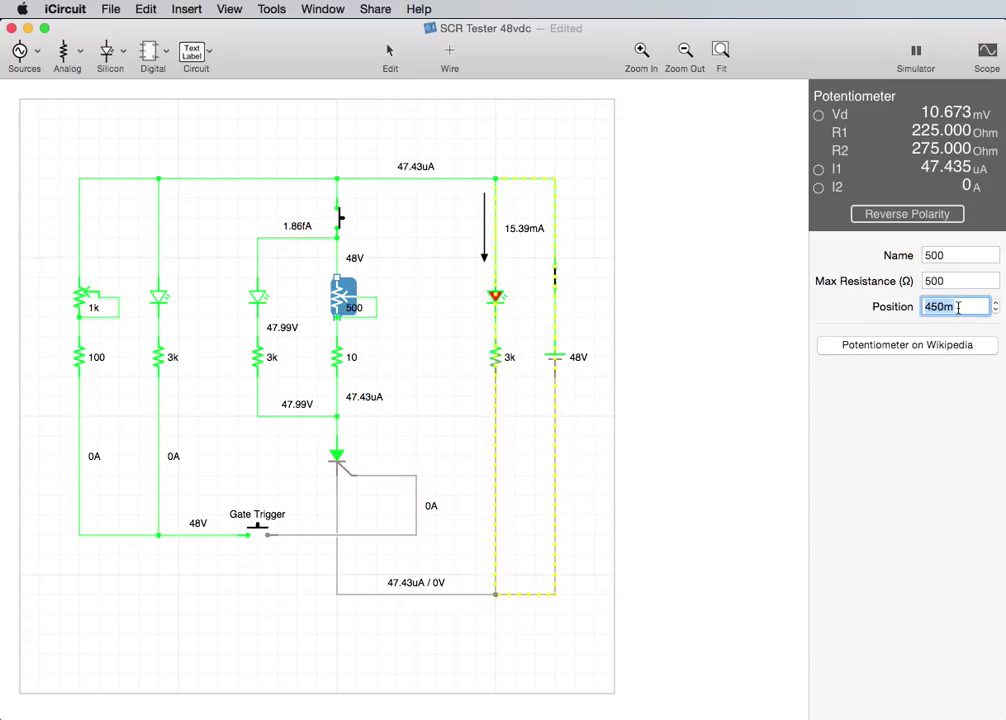
Step the potentiometer Position up to 850m and press Gate Trigger to test firing.
click(874, 308)
click(997, 304)
click(997, 304)
click(997, 304)
click(996, 304)
click(995, 304)
click(996, 303)
click(996, 303)
click(996, 303)
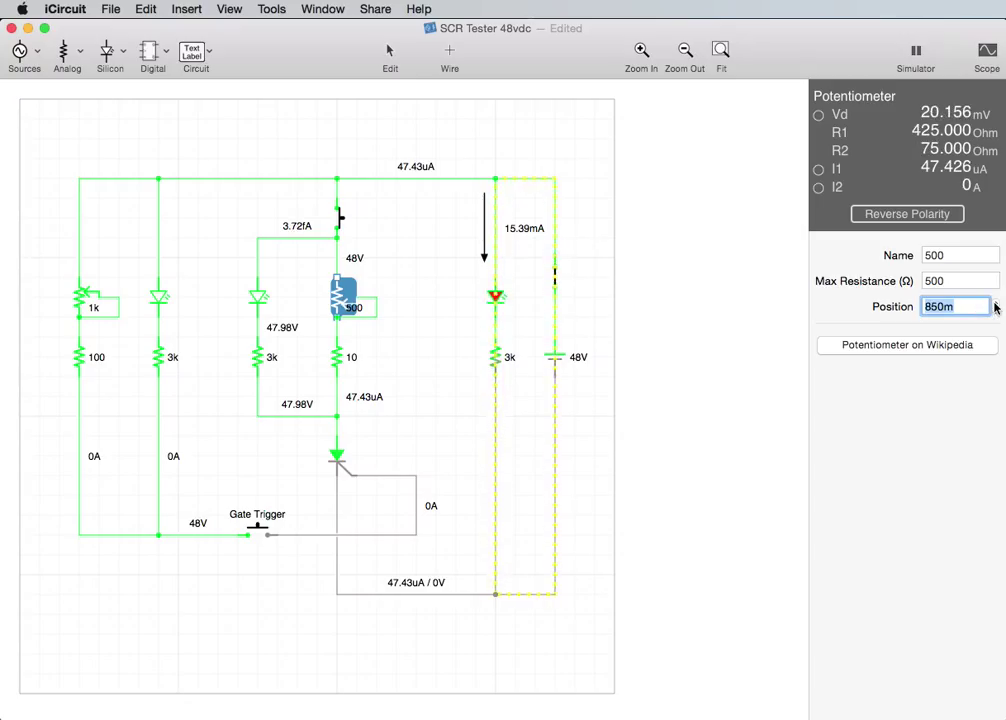
click(257, 531)
click(257, 531)
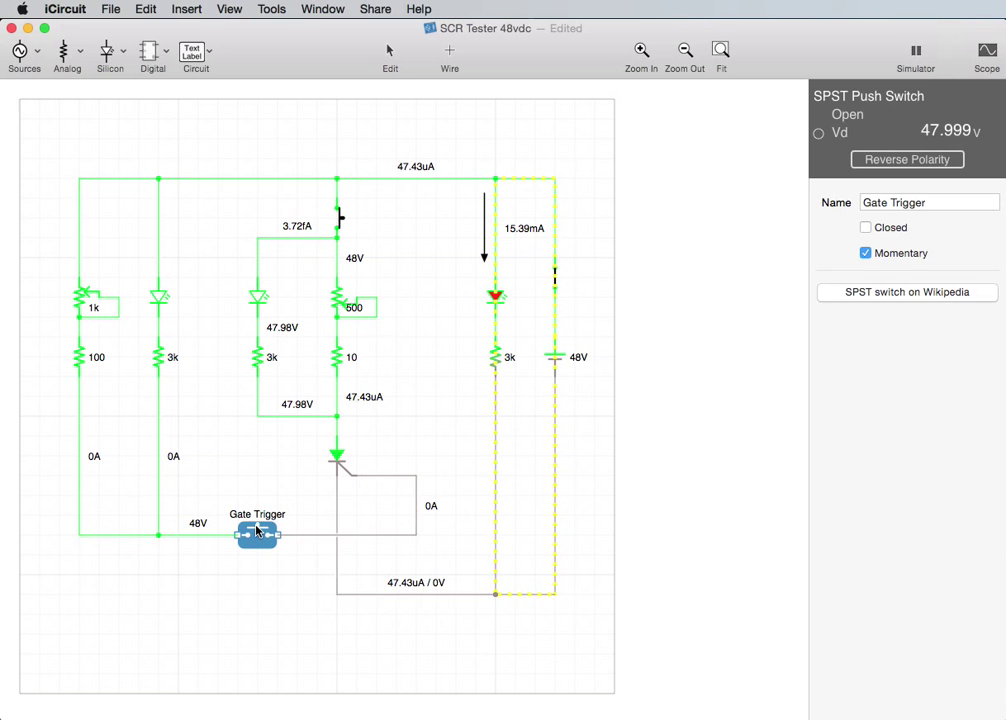
Retry the Gate Trigger, then select the SCR showing trigger 100, holding 200, gate-cathode 20 Ω.
click(257, 531)
click(257, 531)
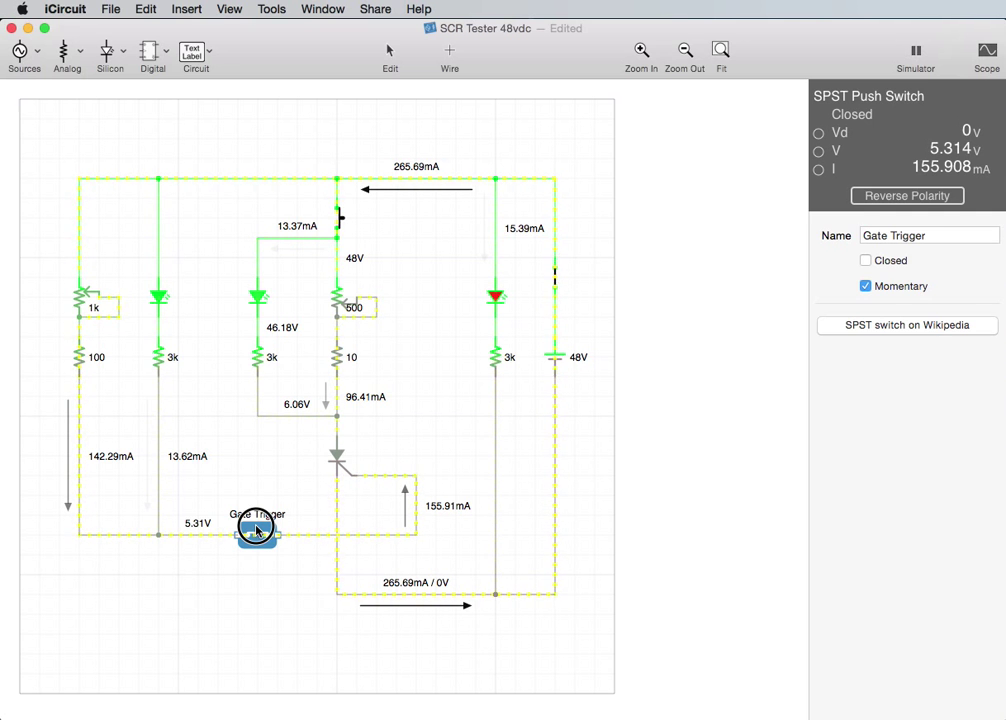
drag(257, 531, 259, 533)
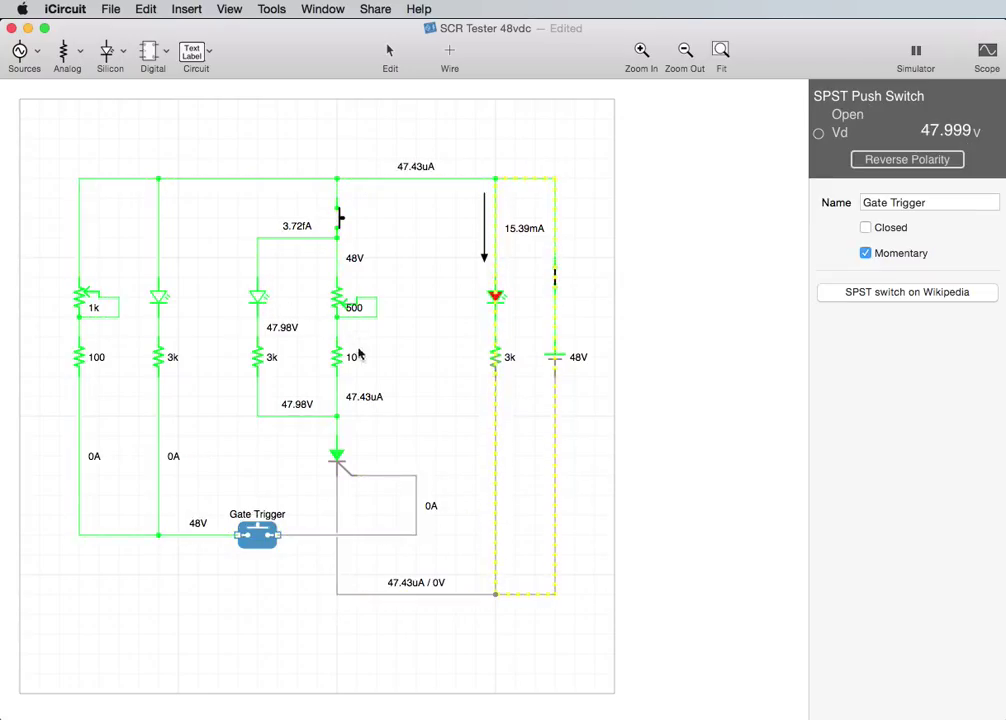
click(345, 456)
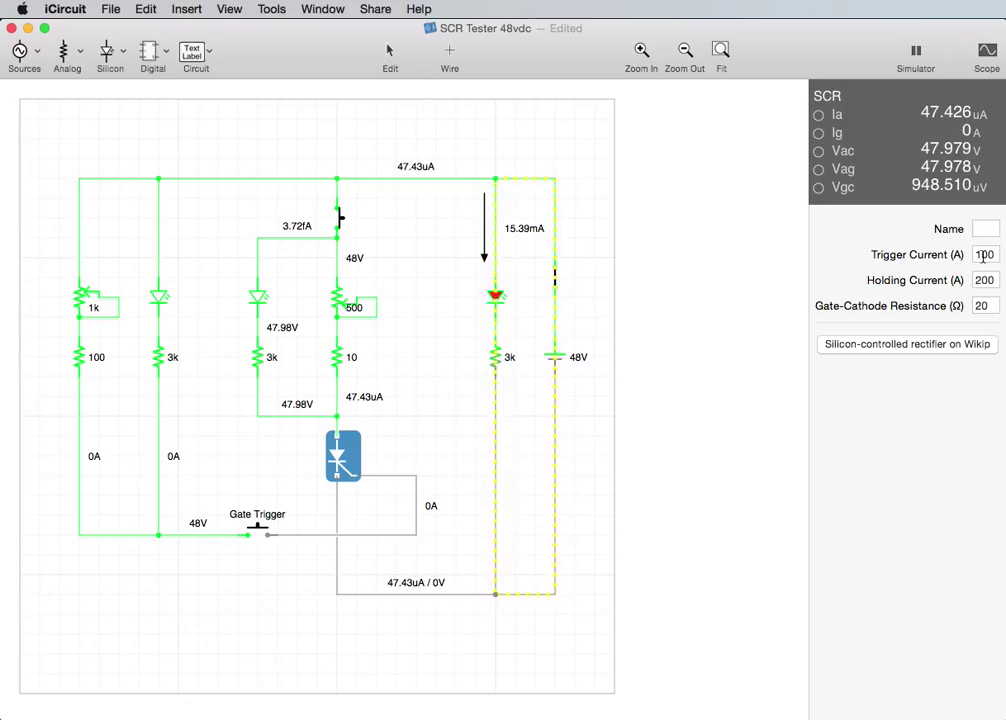
Try firing the SCR, then step the potentiometer Position down to 700m.
click(265, 530)
click(264, 531)
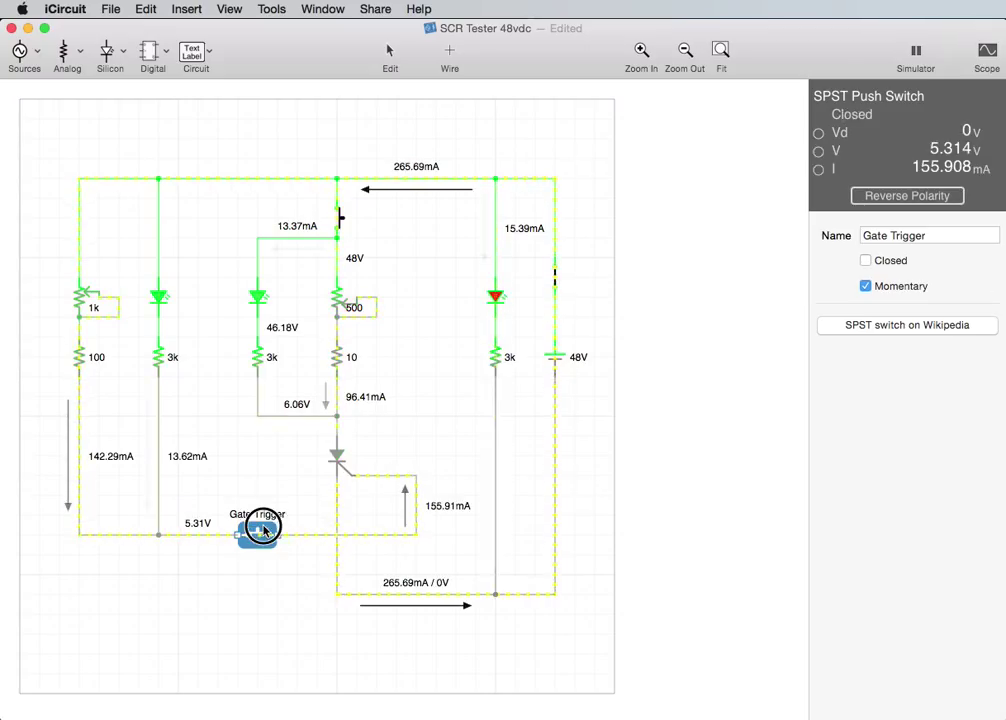
click(339, 298)
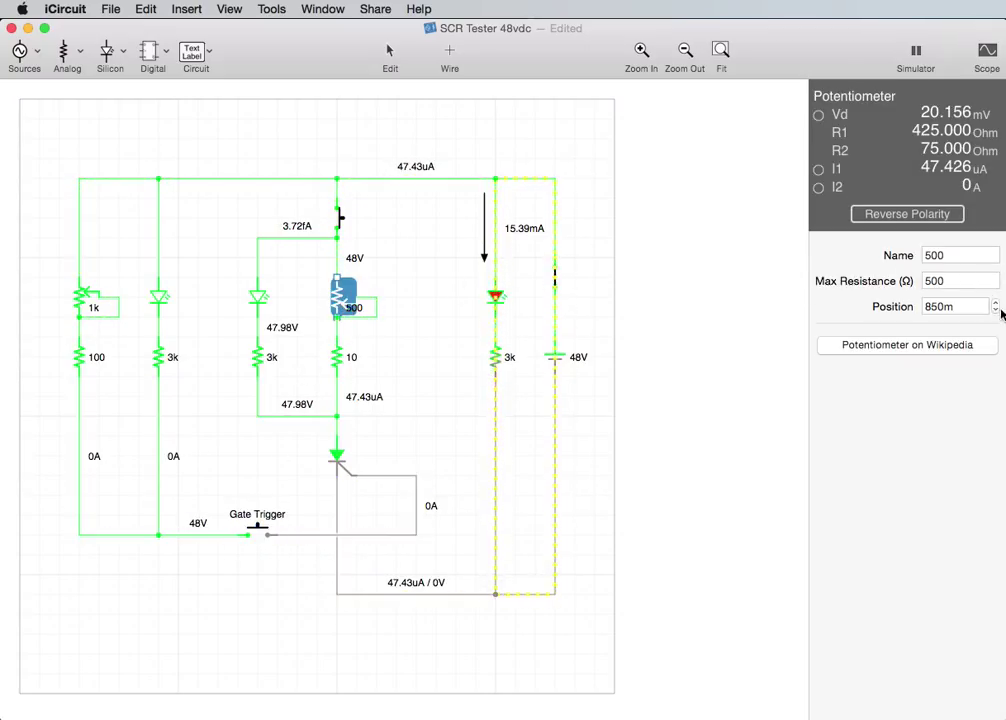
click(996, 311)
click(996, 311)
click(996, 311)
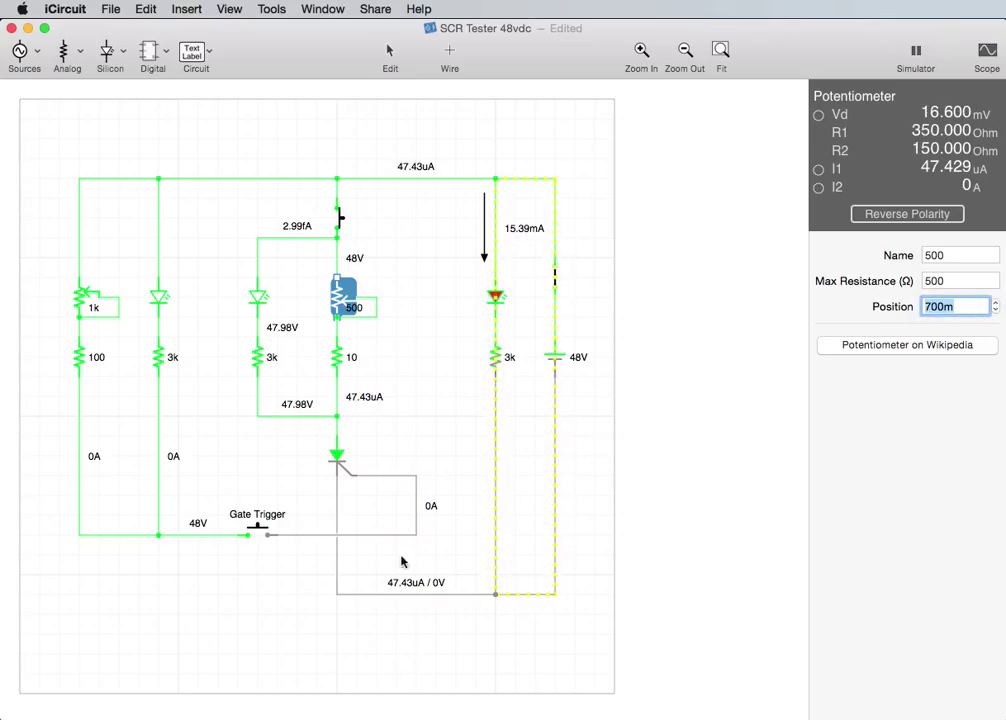
Fire the Gate Trigger again, then lower the potentiometer Position to 450m.
click(263, 533)
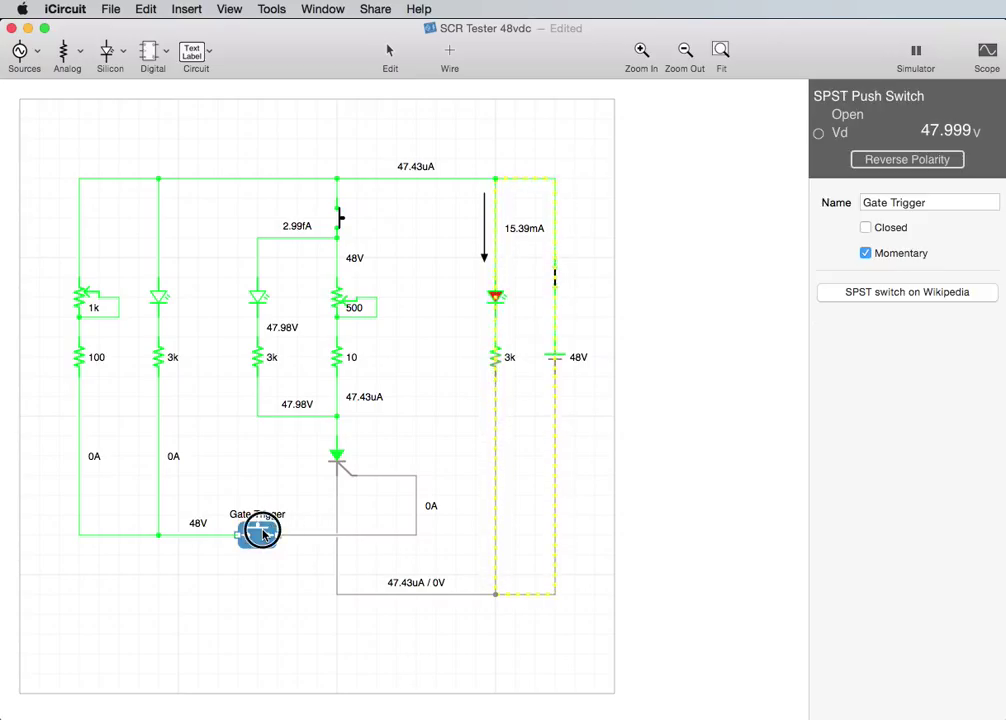
click(263, 533)
click(263, 533)
click(263, 533)
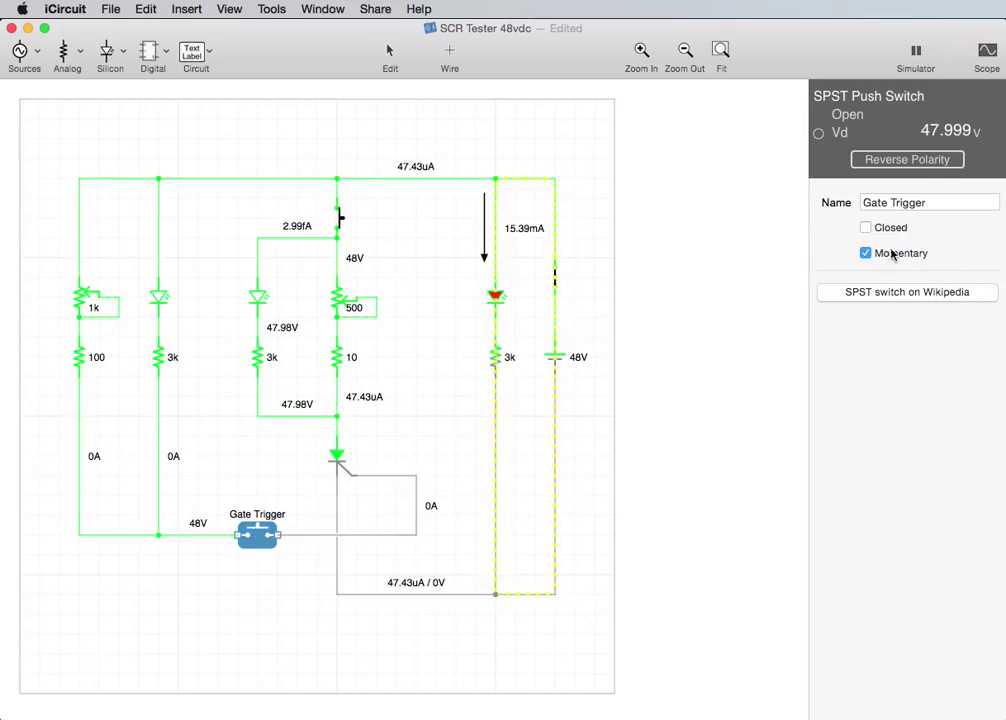
click(347, 303)
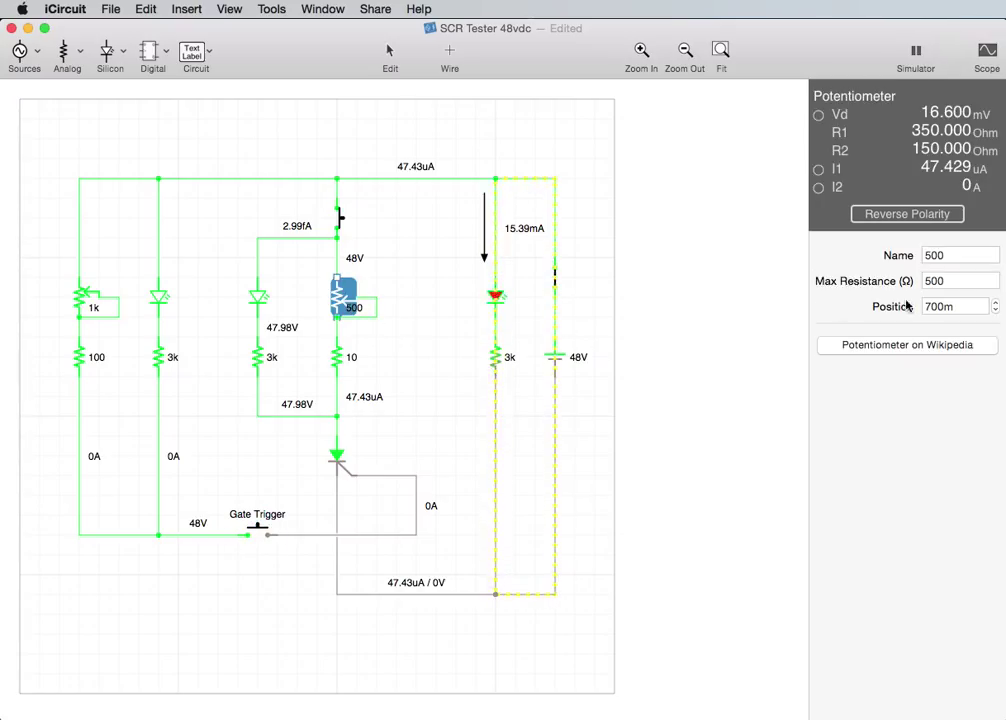
click(996, 311)
click(996, 311)
click(996, 311)
click(996, 311)
click(996, 311)
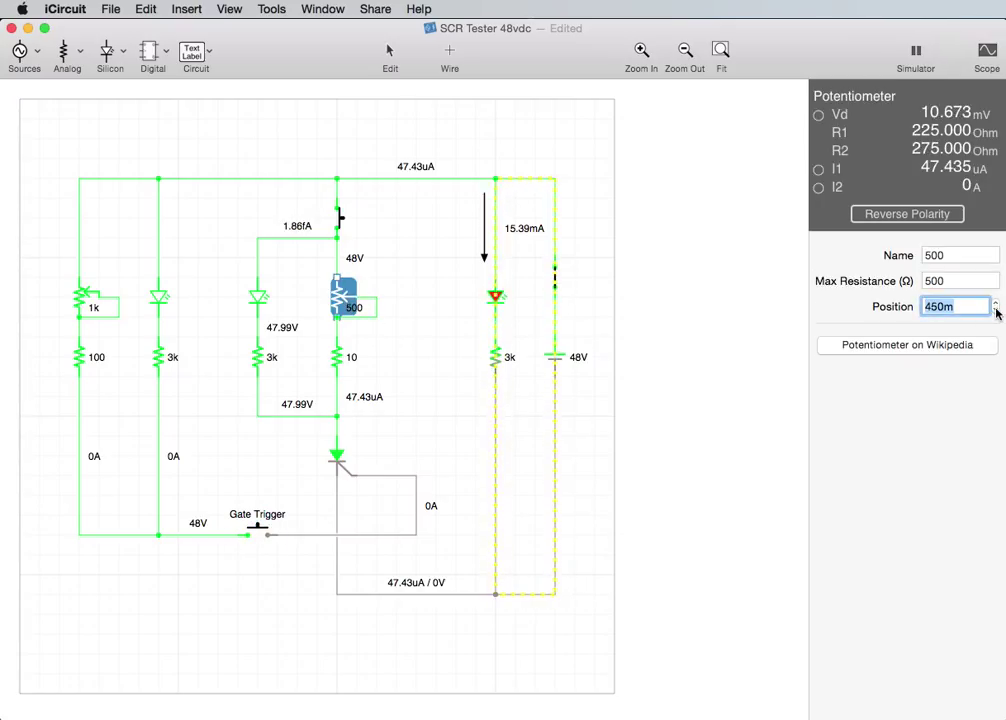
Lower the Position to 250m and fire the gate until the SCR latches at about 316mA.
click(256, 530)
click(258, 530)
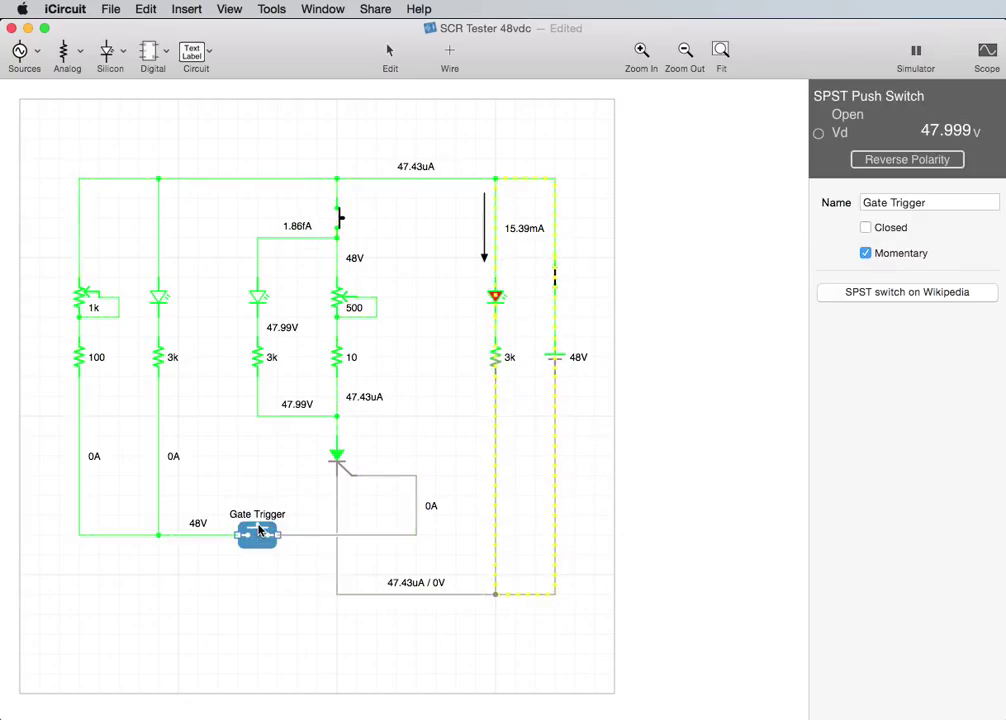
click(257, 530)
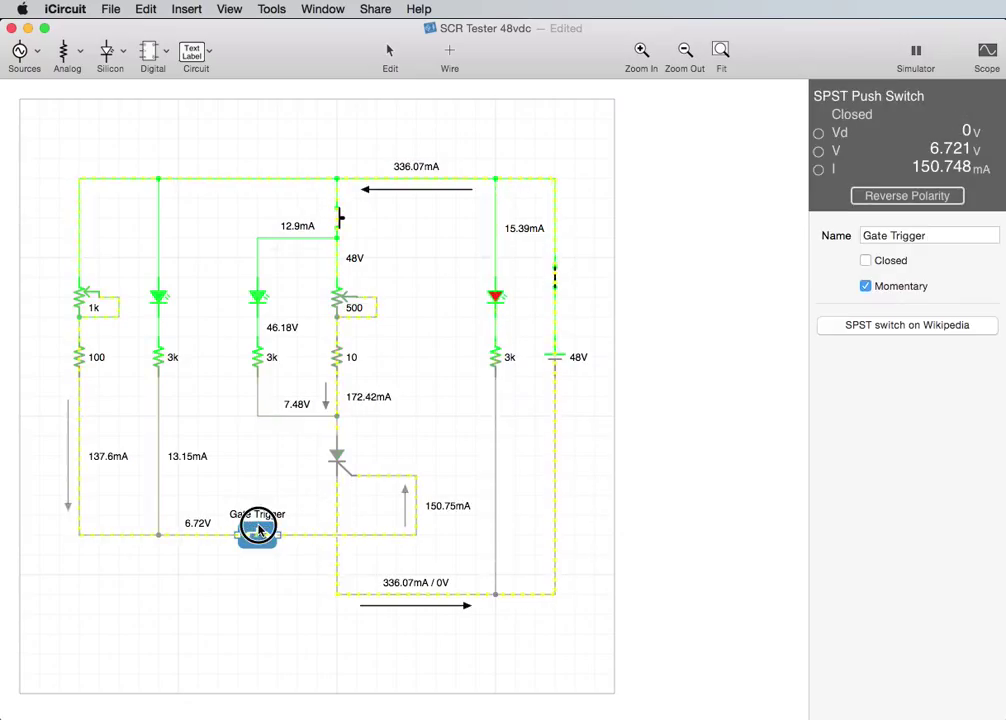
click(343, 296)
click(996, 311)
click(996, 311)
click(996, 311)
click(996, 311)
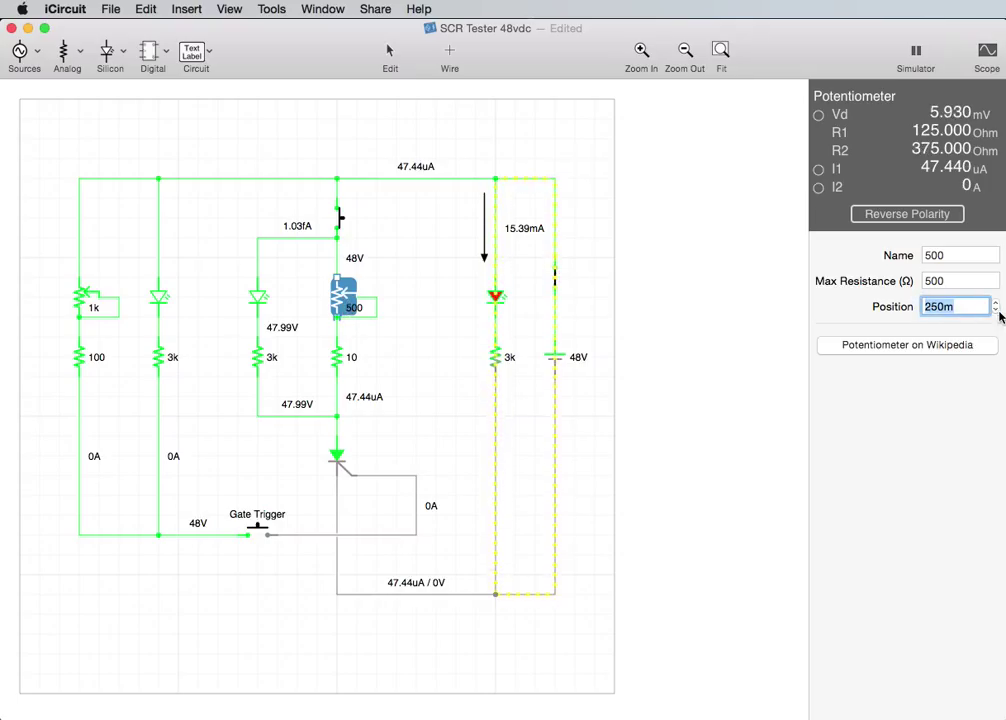
click(257, 530)
click(257, 530)
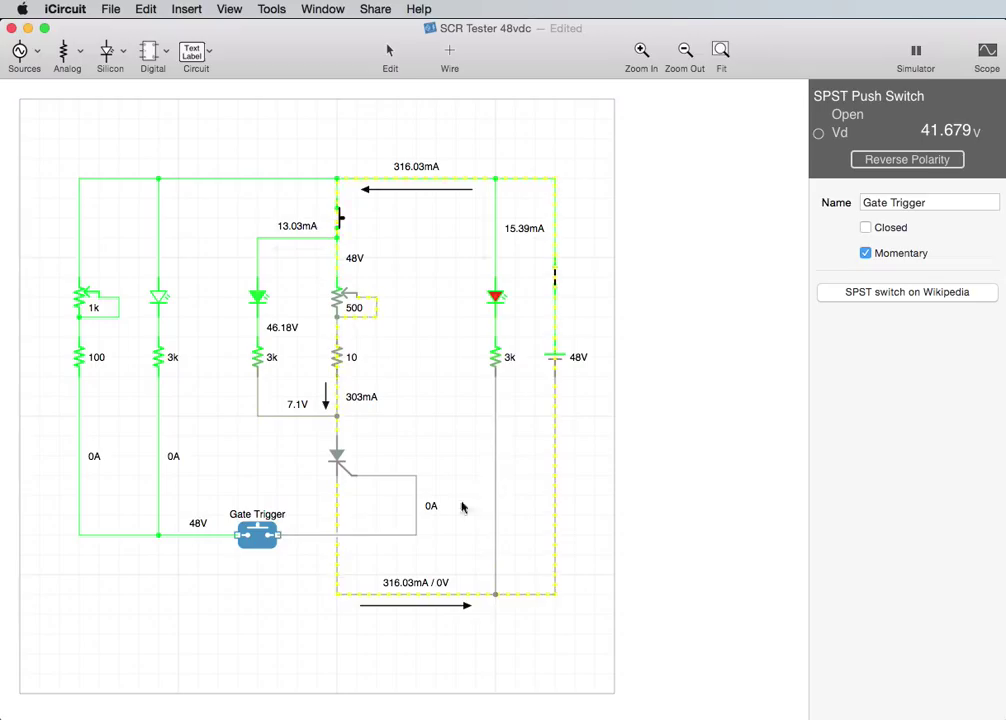
Press the reset switch to unlatch the SCR and pause the simulation.
click(339, 218)
click(339, 218)
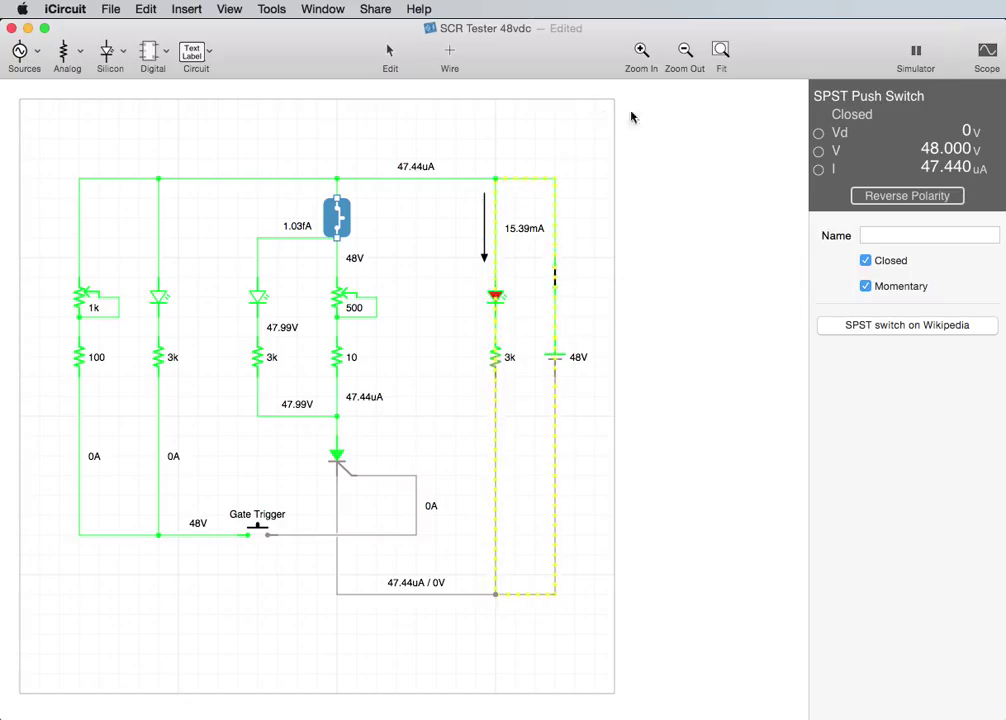
click(917, 52)
Add an SPST switch in the 48V battery wire, resume, and leave it open.
drag(556, 284, 556, 284)
click(556, 284)
click(917, 55)
click(562, 287)
click(562, 287)
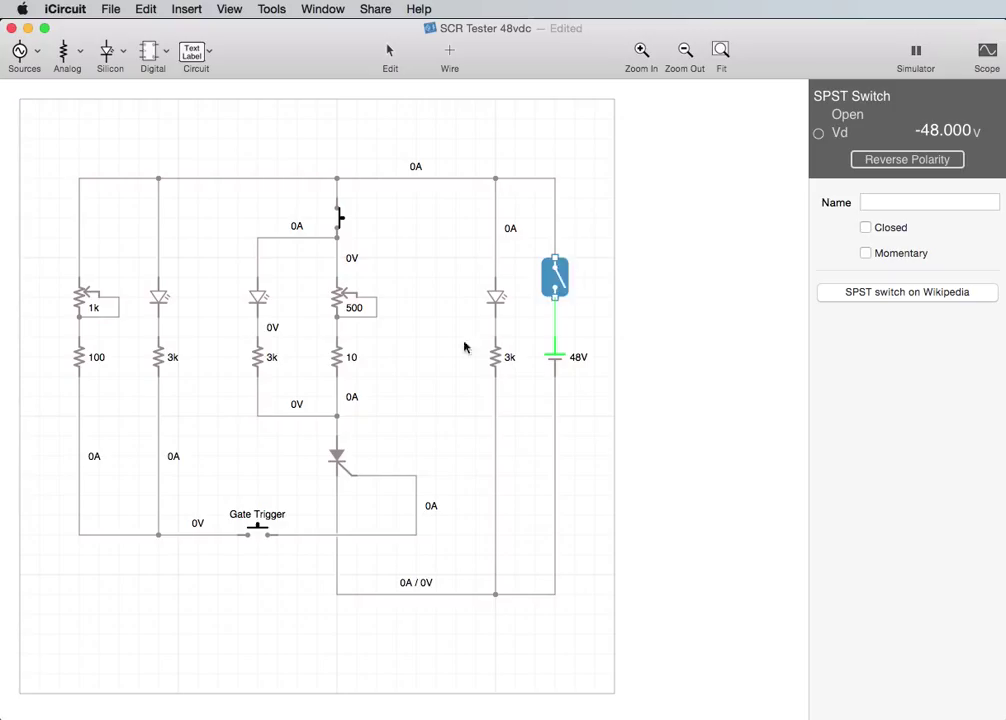
click(343, 462)
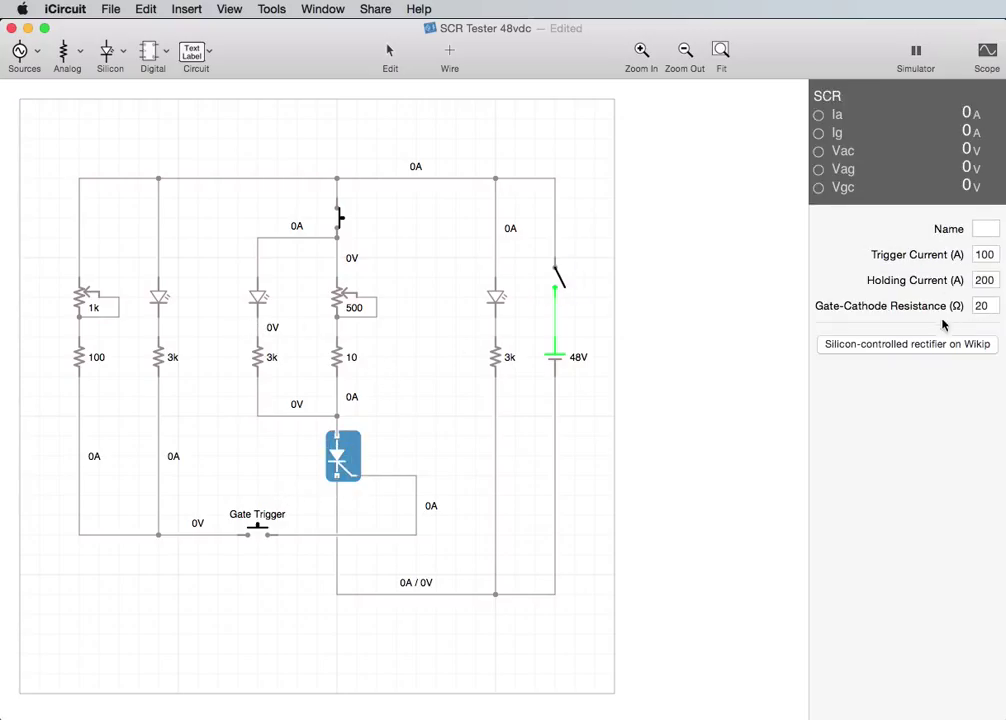
click(339, 298)
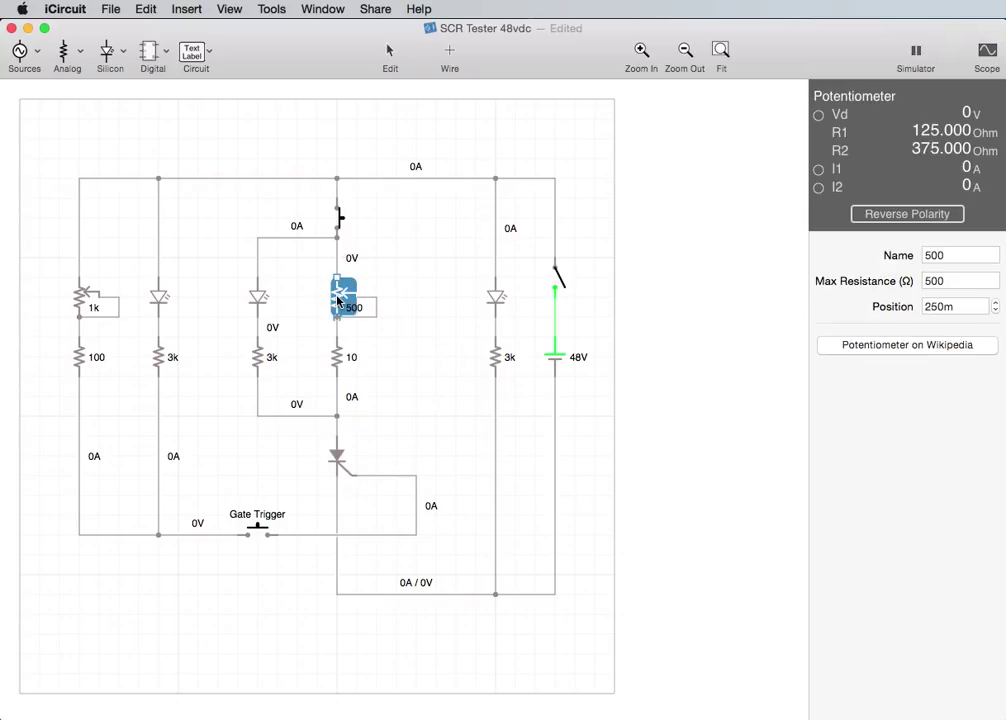
click(556, 282)
click(866, 230)
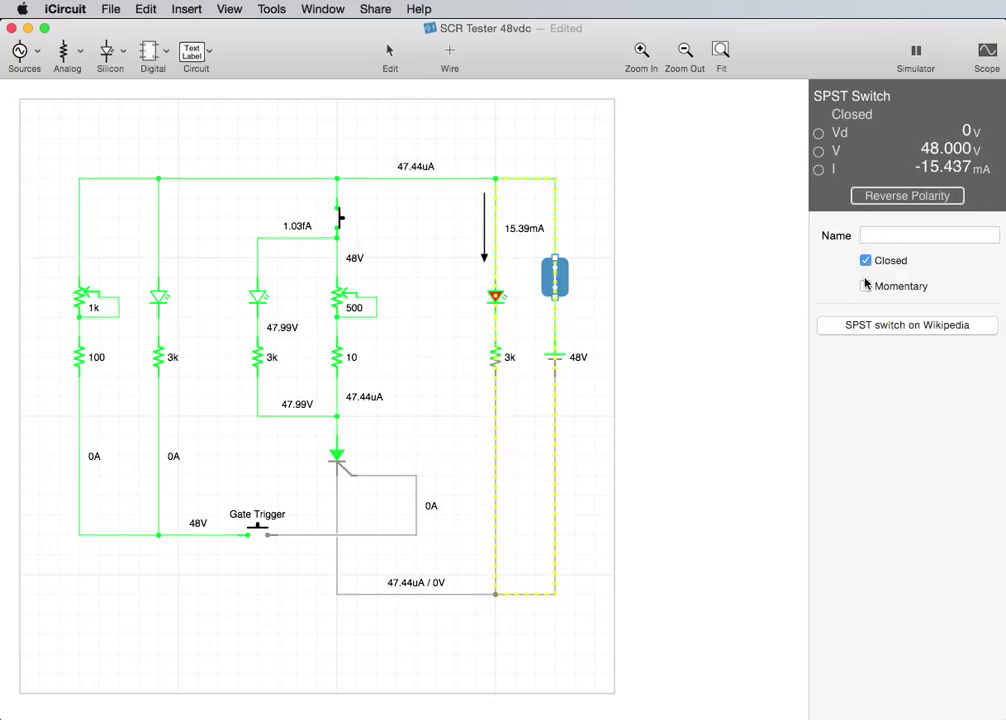
click(862, 285)
click(558, 282)
click(558, 282)
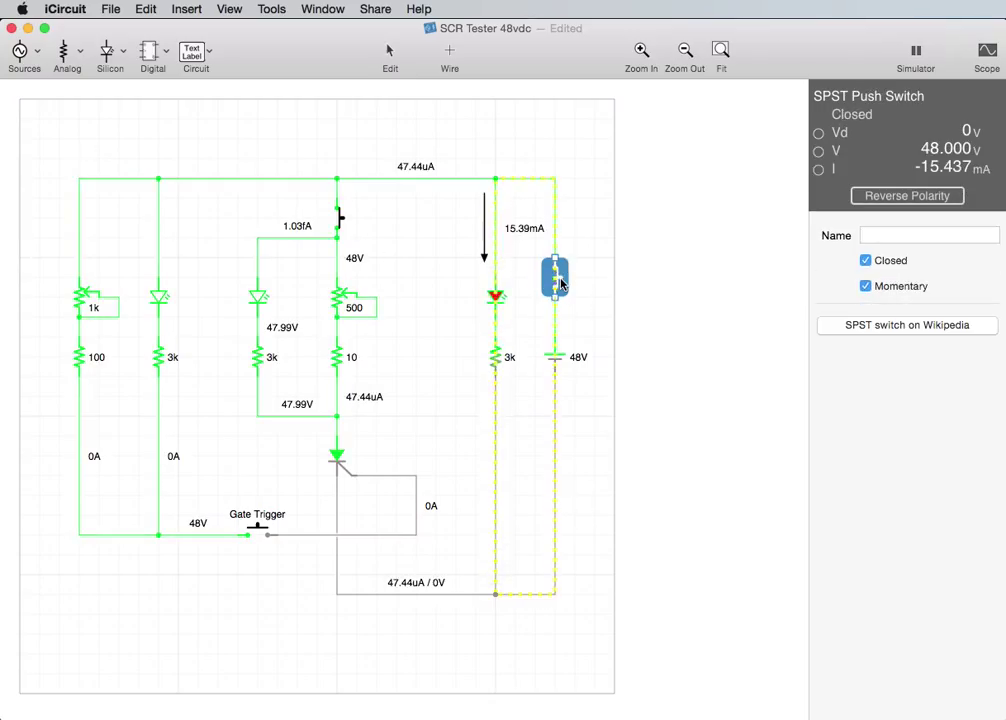
click(866, 286)
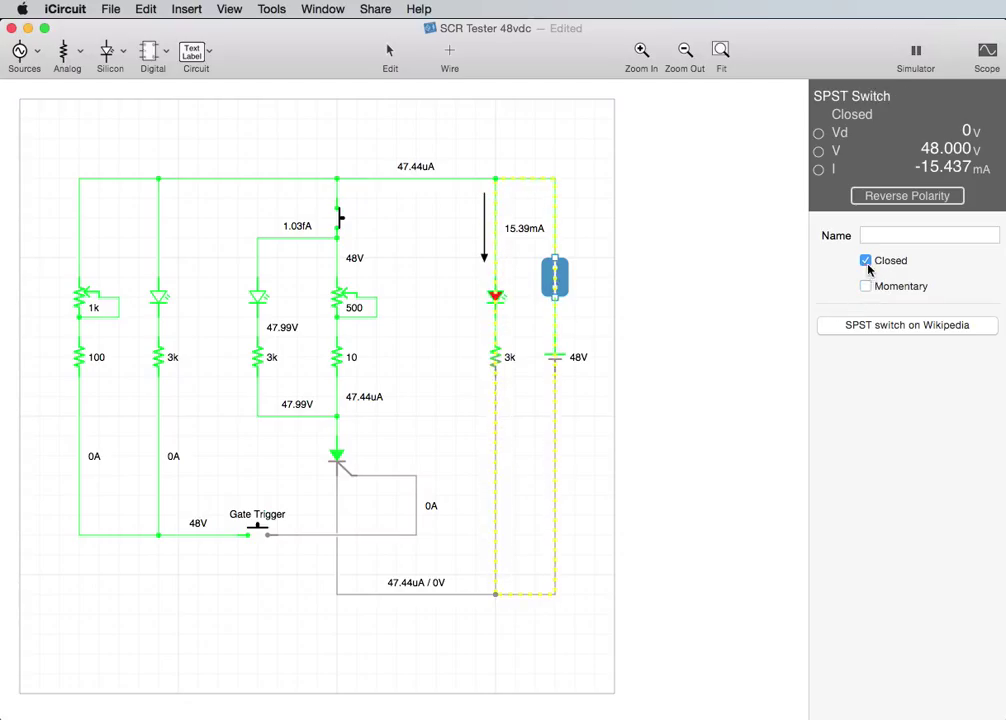
click(866, 260)
click(865, 229)
click(555, 282)
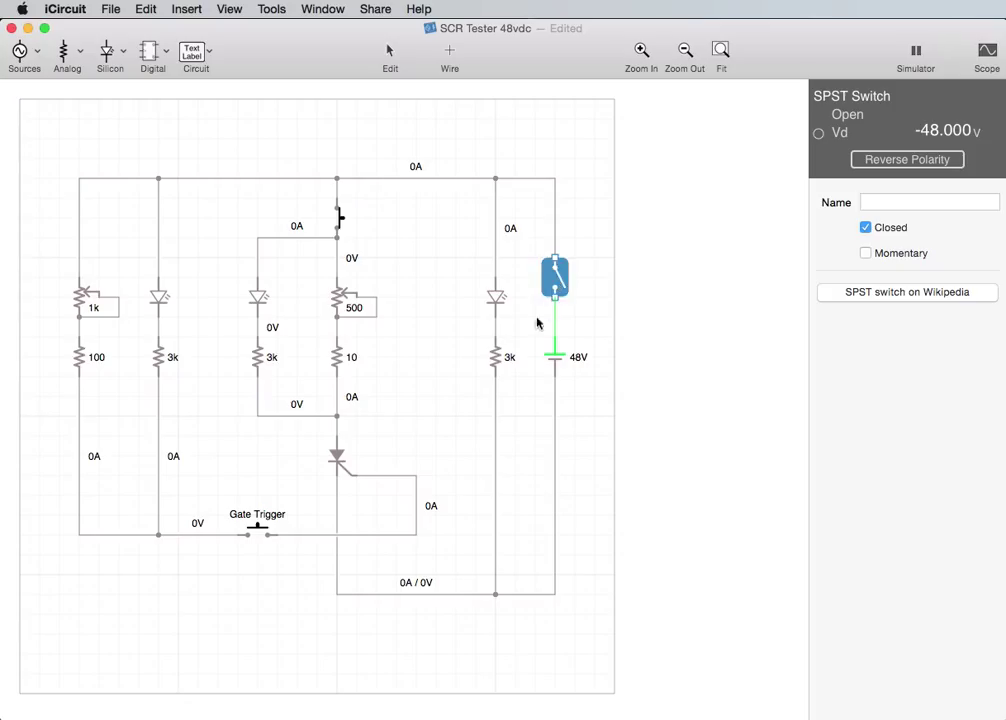
click(595, 330)
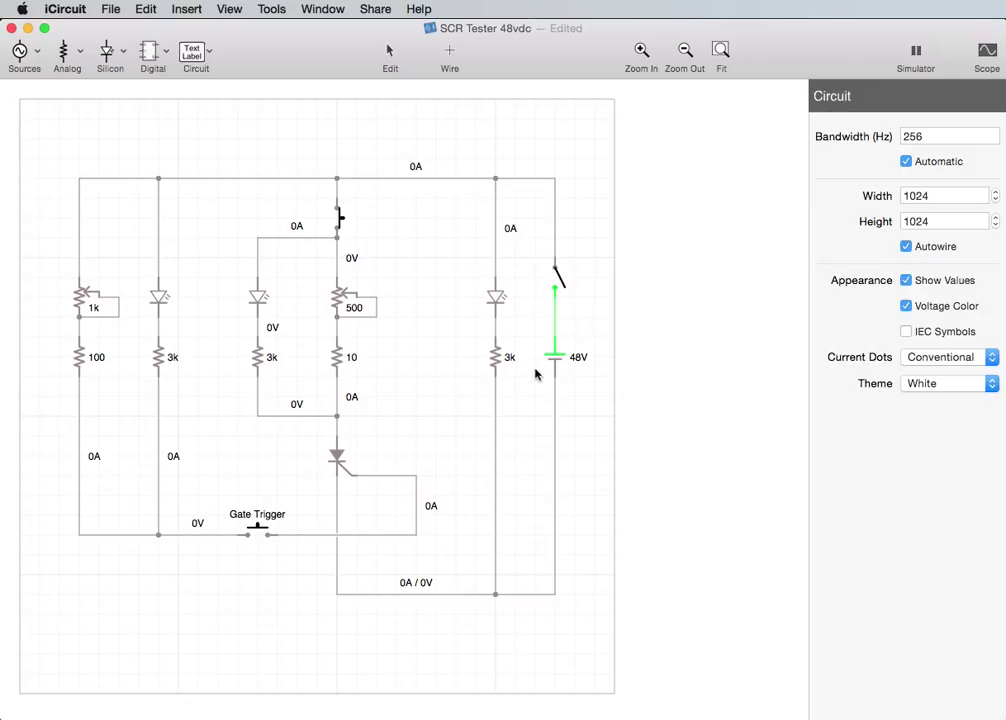